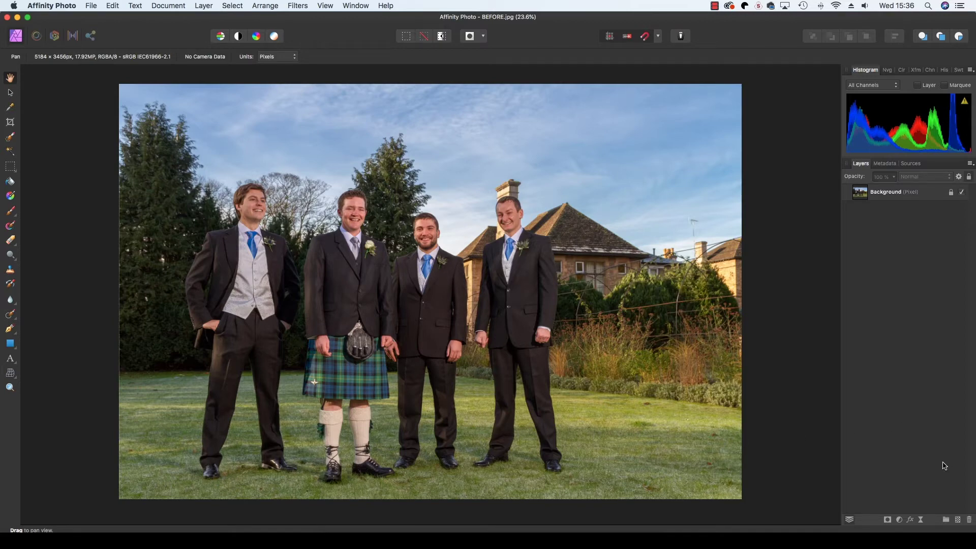
Add an empty pixel layer and set the Clone Brush to sample Current Layer & Below.
left_click(958, 520)
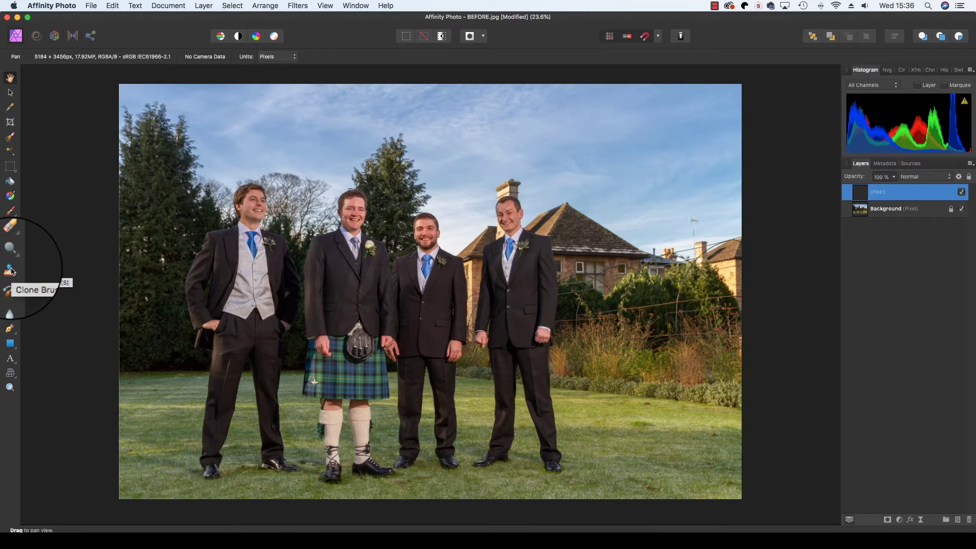
left_click(10, 270)
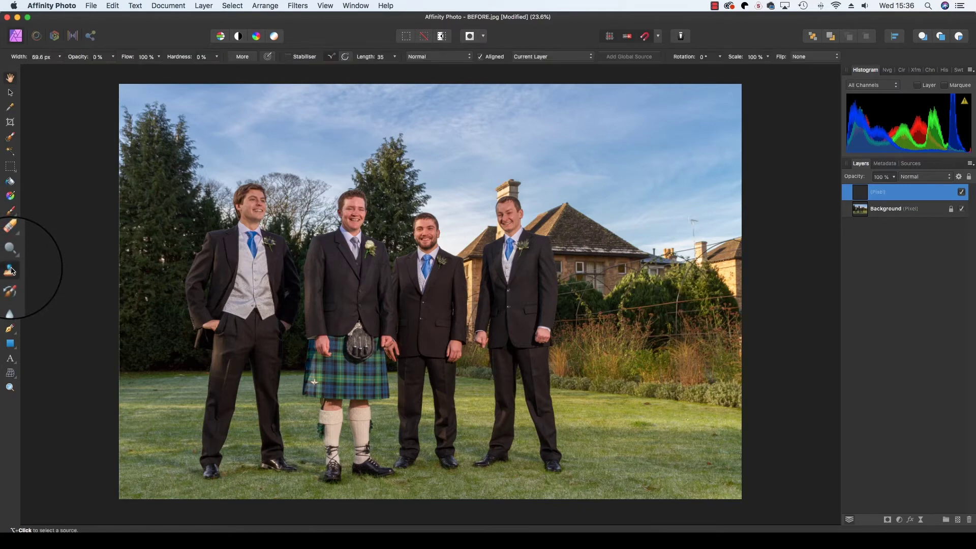
left_click(546, 59)
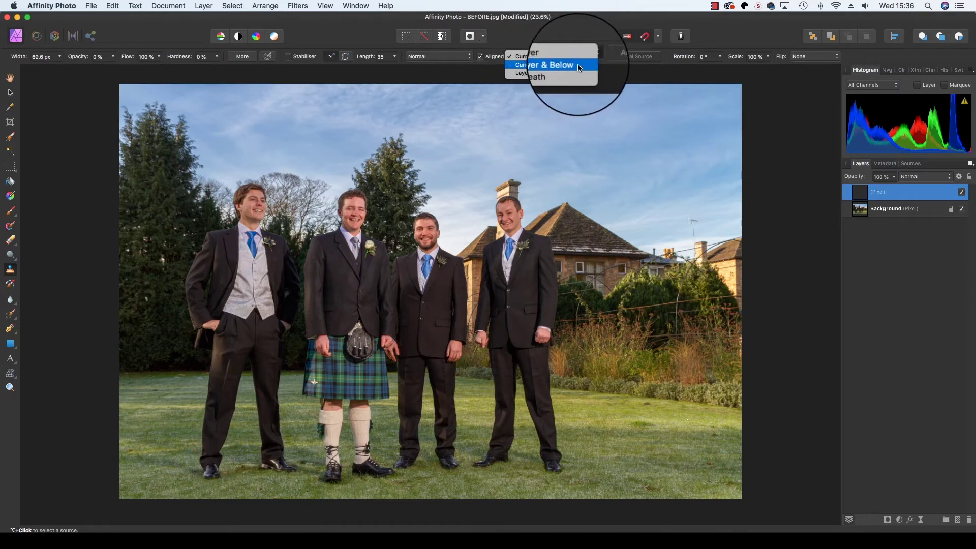
left_click(516, 66)
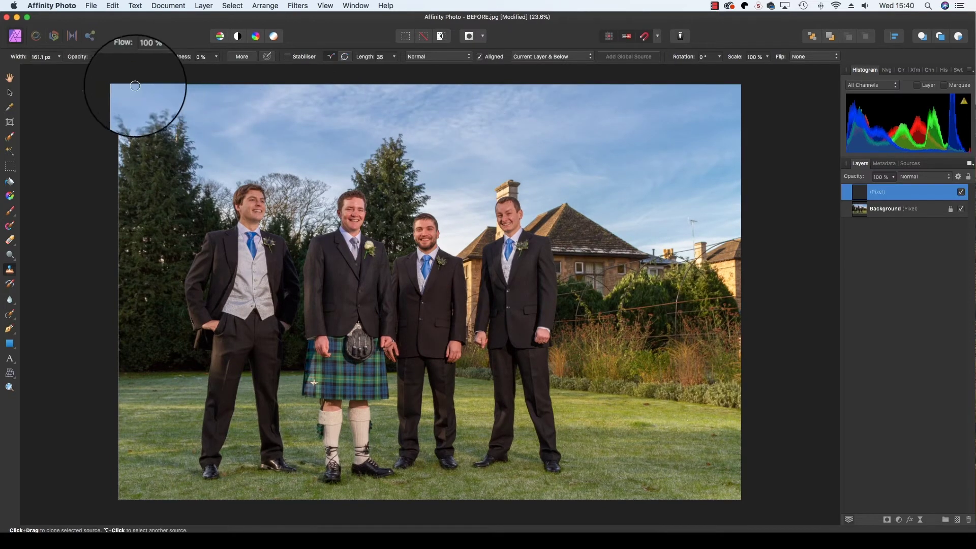
Keep the clone brush at 161.1 px, 100% opacity, 0% hardness, with Flip None.
left_click(112, 57)
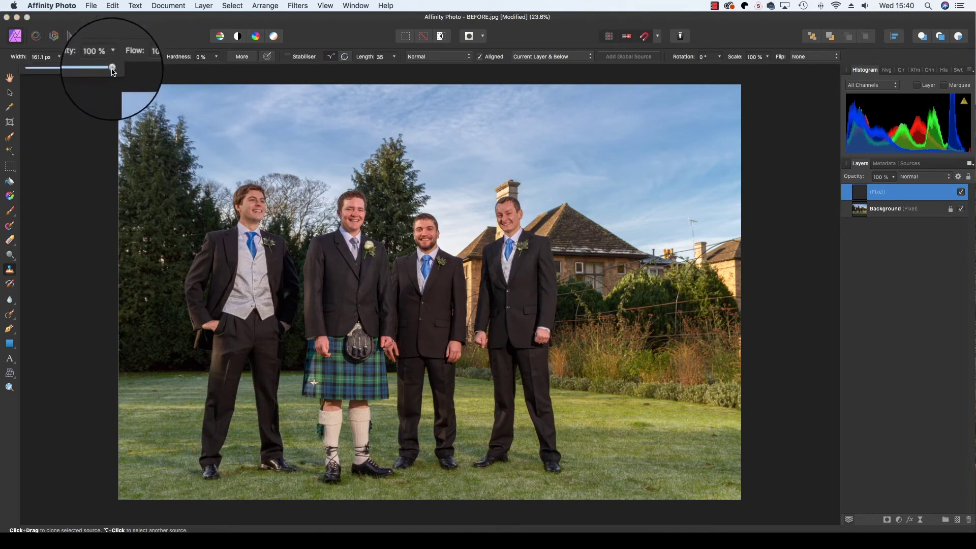
left_click(209, 58)
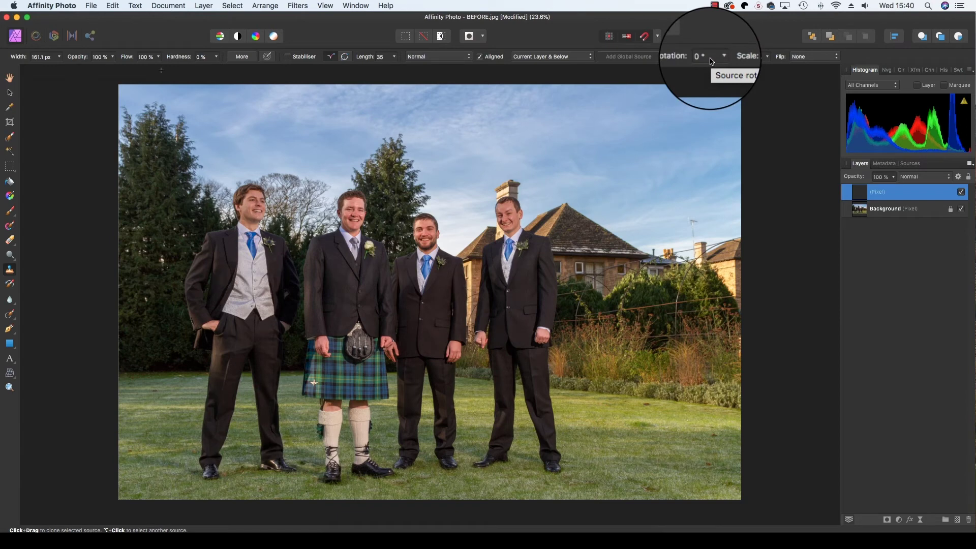
left_click(799, 57)
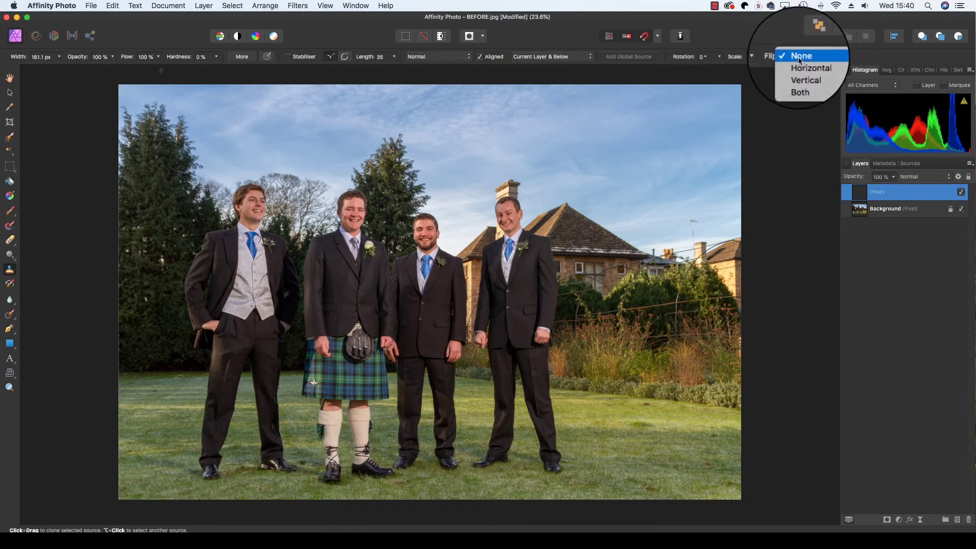
left_click(801, 56)
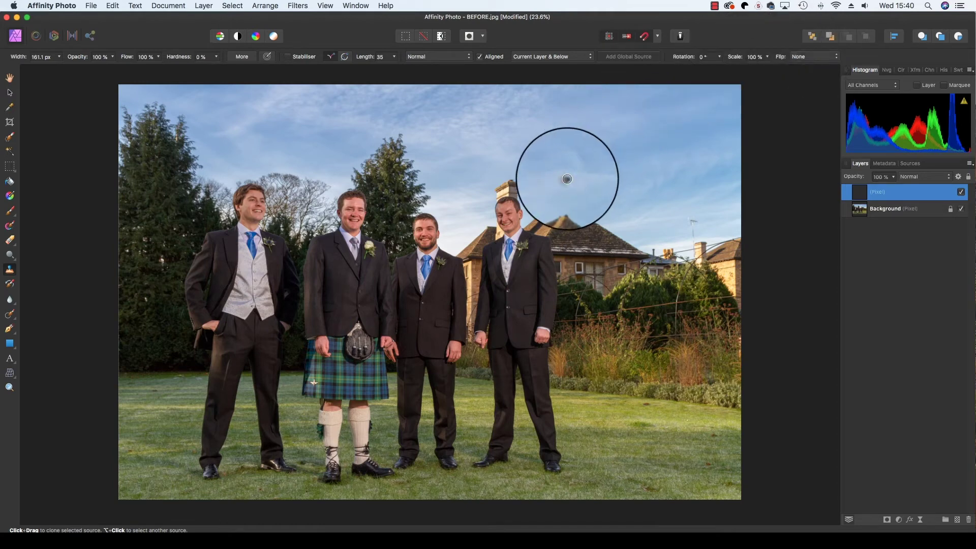
Try several clone strokes over the chimney behind the right man, undoing each.
left_click_drag(554, 181, 545, 180)
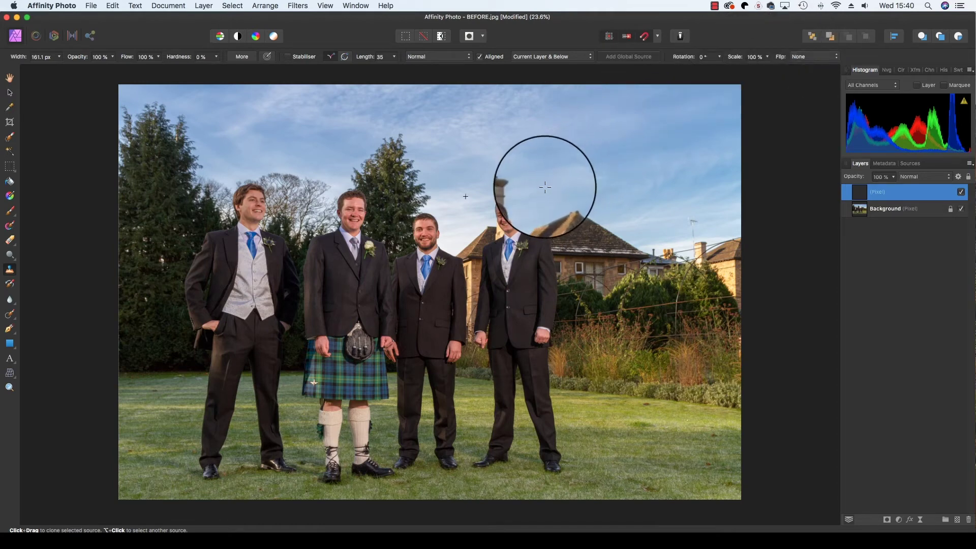
key("super+z")
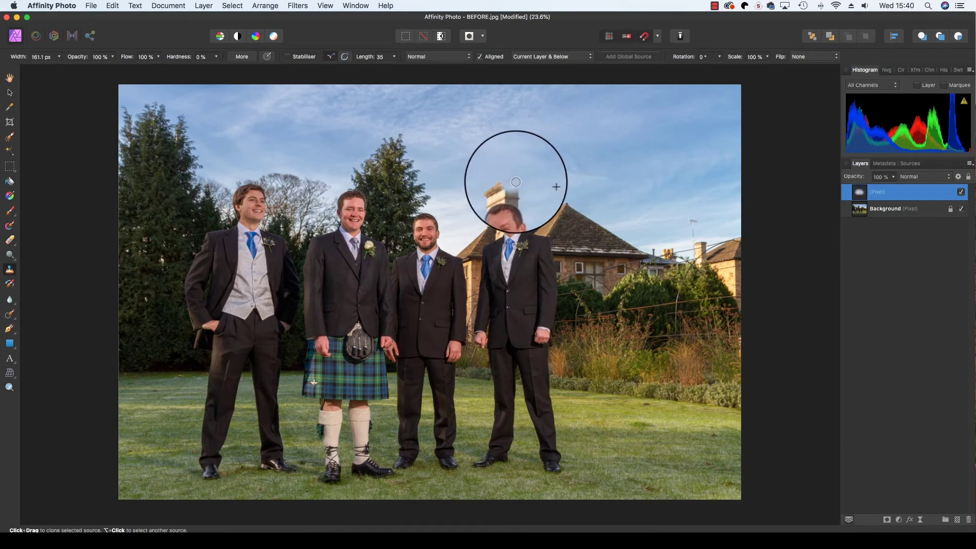
left_click_drag(512, 174, 537, 188)
key("super+z")
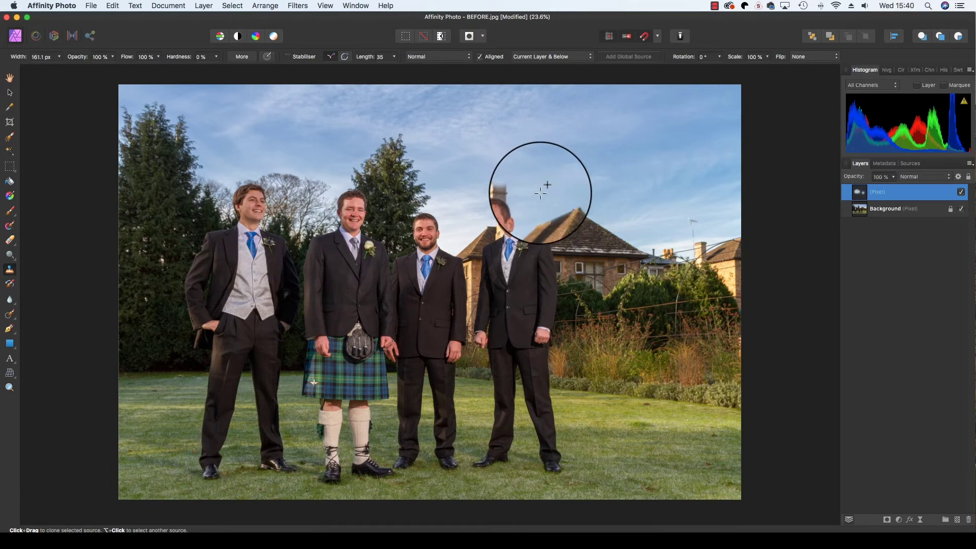
mouse_move(510, 190)
left_mouse_down()
mouse_move(505, 175)
mouse_move(507, 185)
left_mouse_up()
key("super+z")
key("super+z")
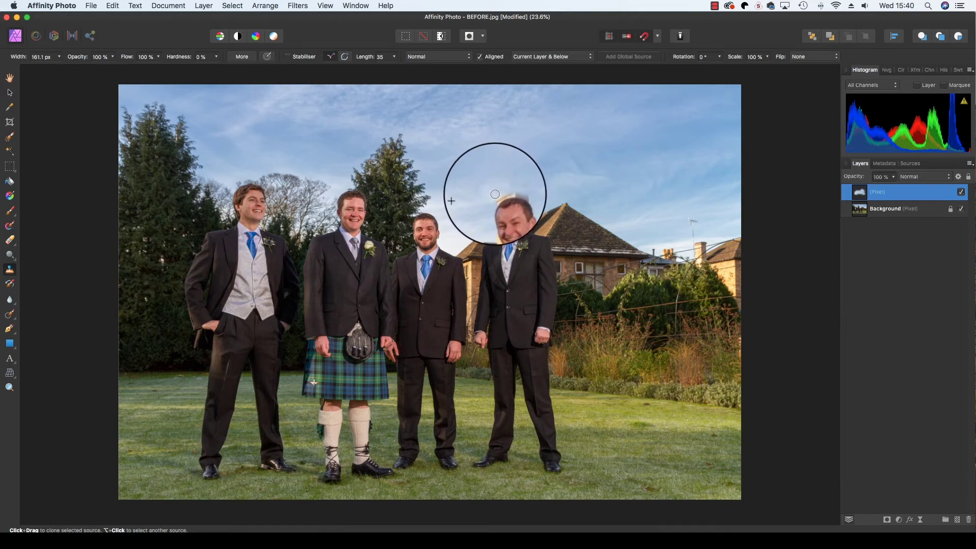
key("super+z")
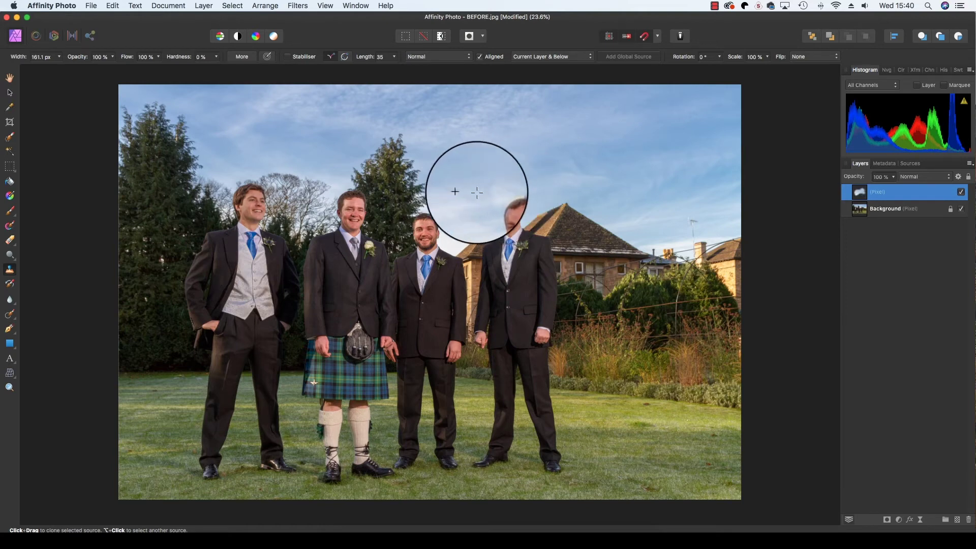
Sample sky right of the chimney and paint it over the chimney.
left_click(462, 192, "alt")
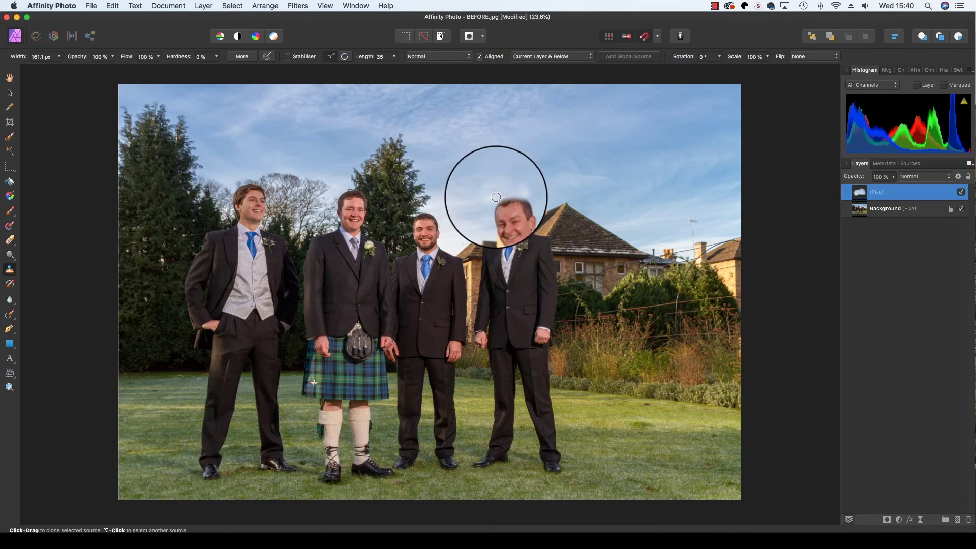
left_click(577, 193, "alt")
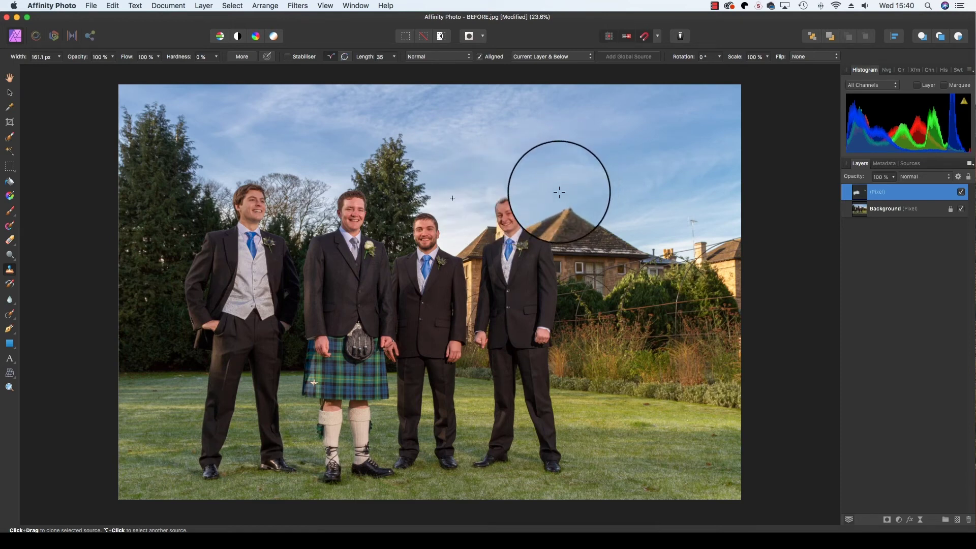
mouse_move(539, 193)
left_mouse_down()
mouse_move(523, 174)
mouse_move(495, 178)
mouse_move(486, 195)
mouse_move(505, 165)
mouse_move(529, 175)
mouse_move(528, 186)
mouse_move(502, 174)
mouse_move(474, 185)
mouse_move(534, 185)
mouse_move(504, 194)
left_mouse_up()
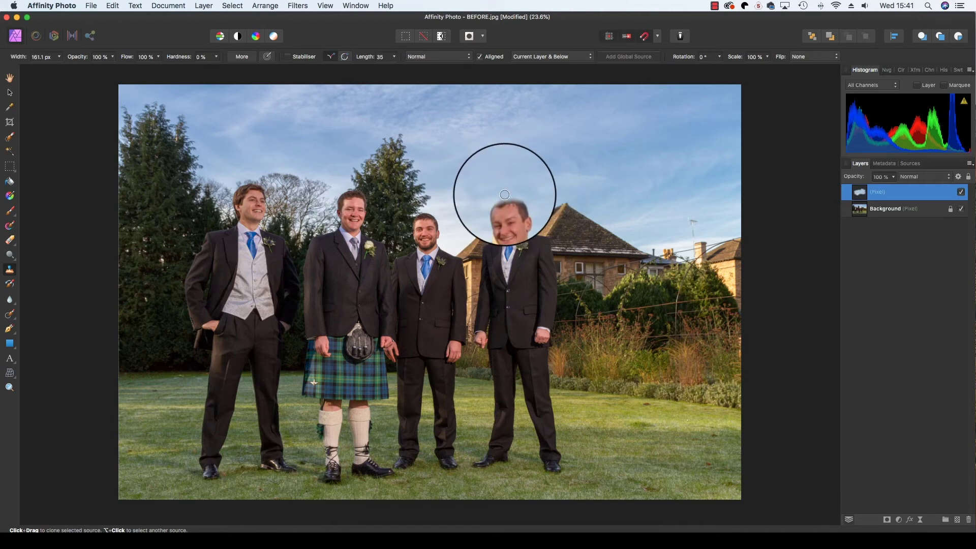
scroll(505, 195, "up", 5)
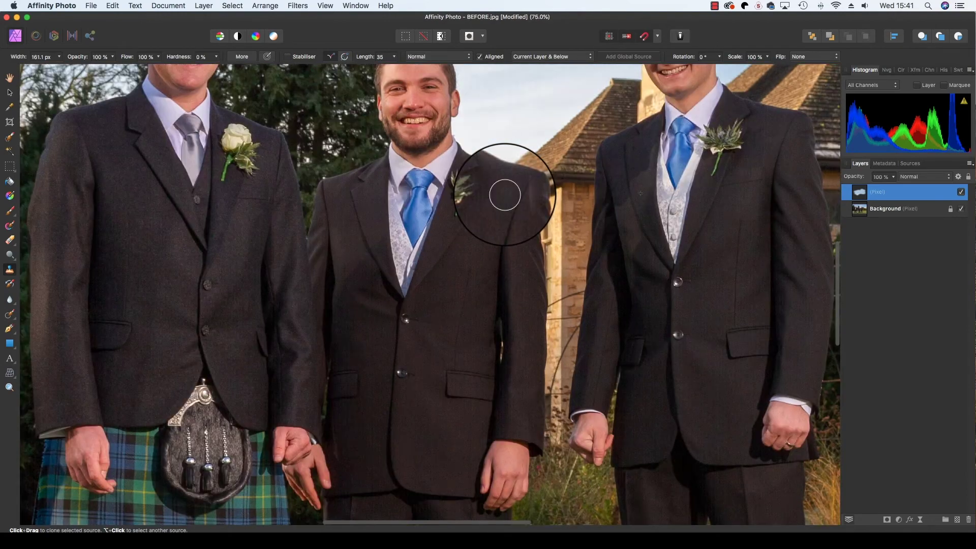
Bring the grooms' heads into view and clone sky over the right man's head top, then choose the Erase Brush.
mouse_move(506, 193)
left_mouse_down()
mouse_move(537, 268)
mouse_move(458, 371)
left_mouse_up()
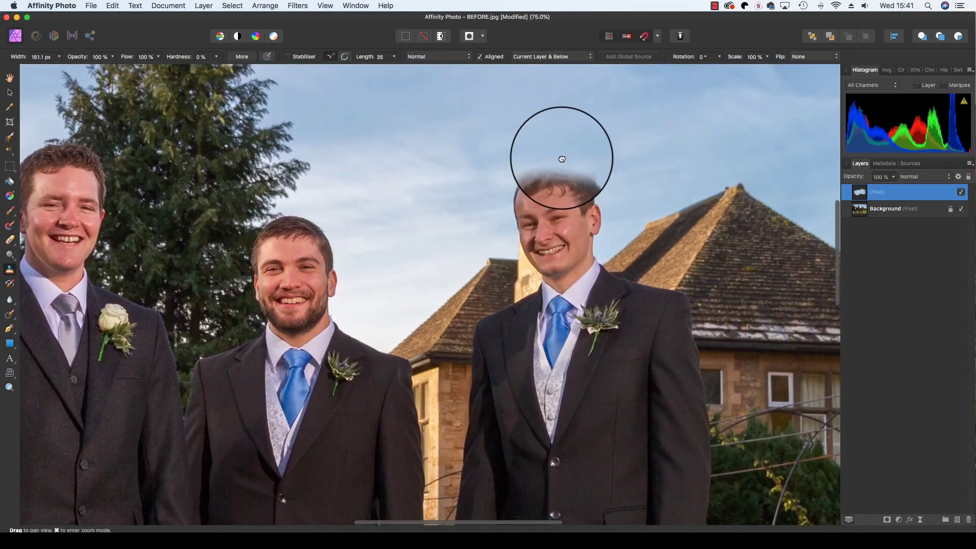
left_click_drag(562, 157, 523, 228)
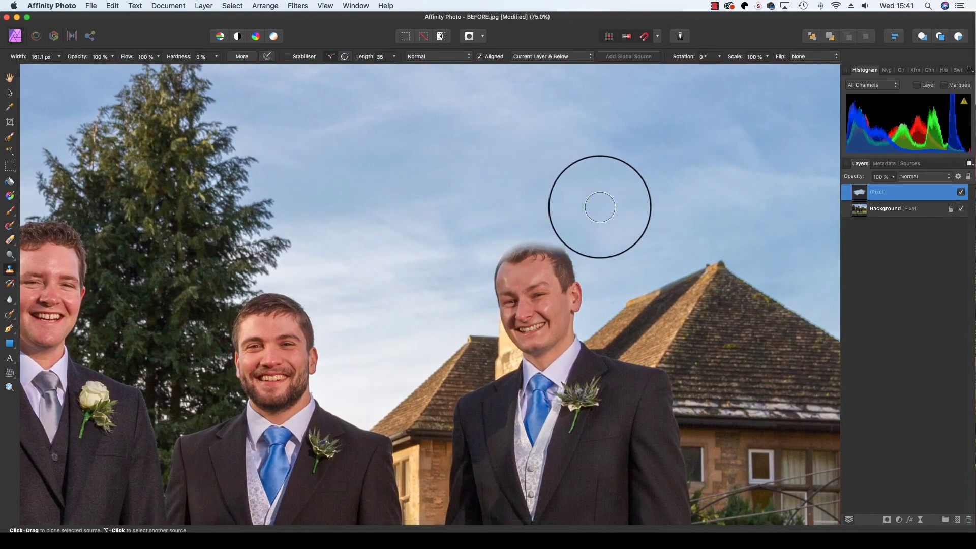
mouse_move(588, 224)
left_mouse_down()
mouse_move(572, 251)
mouse_move(565, 244)
mouse_move(632, 235)
left_mouse_up()
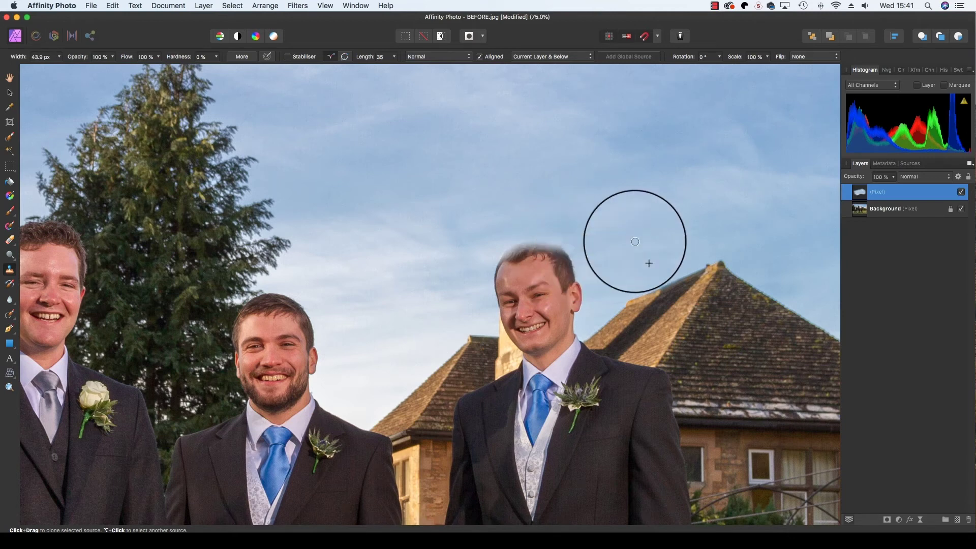
left_click(10, 240)
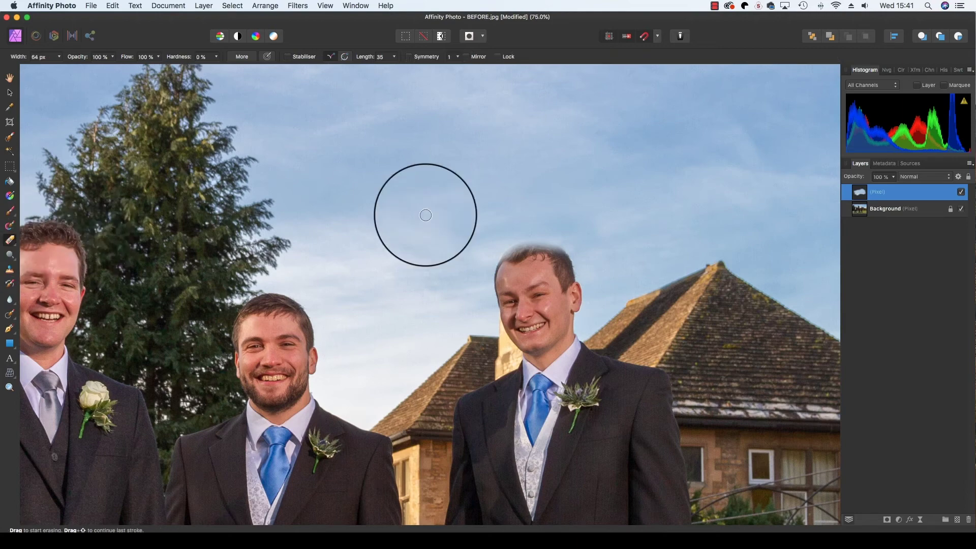
Erase the spilled clone paint from the right man's hair at 0% hardness, then fit the photo.
mouse_move(425, 212)
left_mouse_down()
mouse_move(499, 254)
mouse_move(534, 259)
left_mouse_up()
key("super+plus")
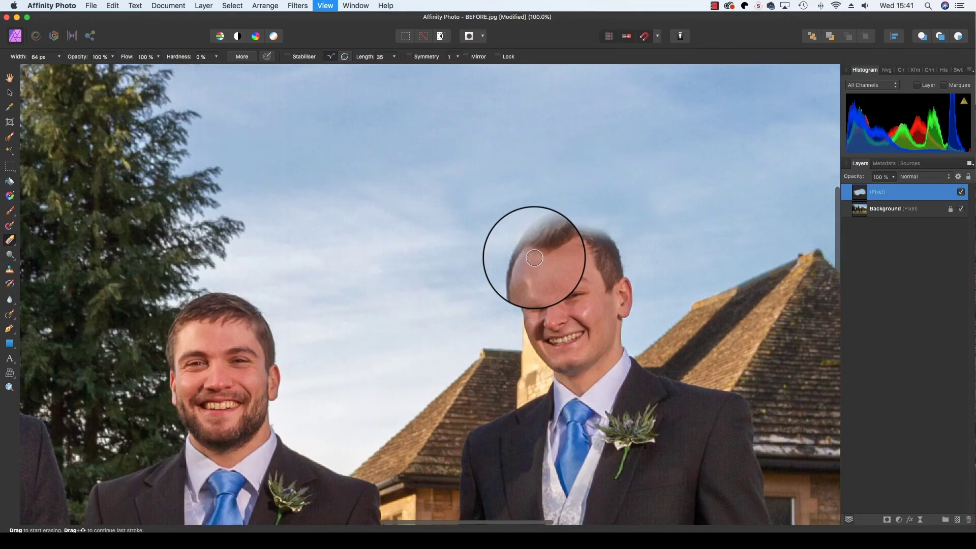
mouse_move(534, 258)
left_mouse_down()
mouse_move(629, 257)
mouse_move(627, 205)
mouse_move(626, 213)
mouse_move(610, 211)
mouse_move(616, 205)
mouse_move(588, 229)
mouse_move(582, 251)
mouse_move(588, 218)
mouse_move(617, 210)
mouse_move(651, 209)
mouse_move(694, 246)
mouse_move(672, 207)
mouse_move(623, 203)
mouse_move(605, 215)
mouse_move(613, 209)
left_mouse_up()
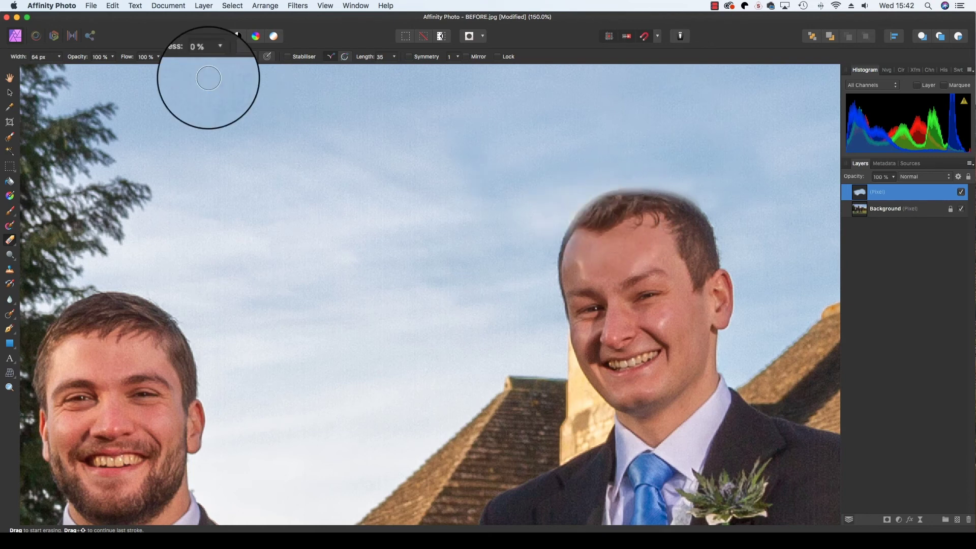
left_click(216, 56)
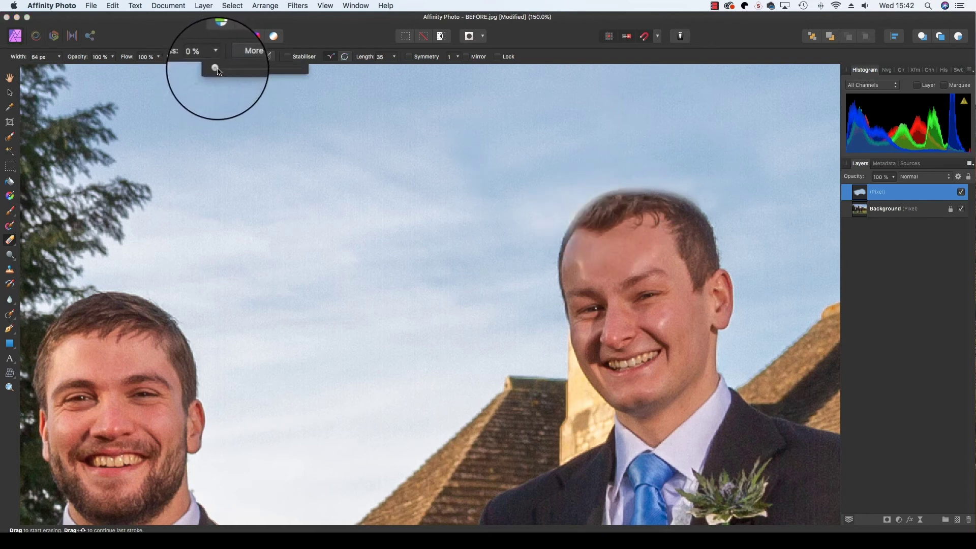
left_click_drag(606, 208, 584, 238)
mouse_move(598, 210)
left_mouse_down()
mouse_move(558, 239)
mouse_move(641, 202)
left_mouse_up()
key("super+0")
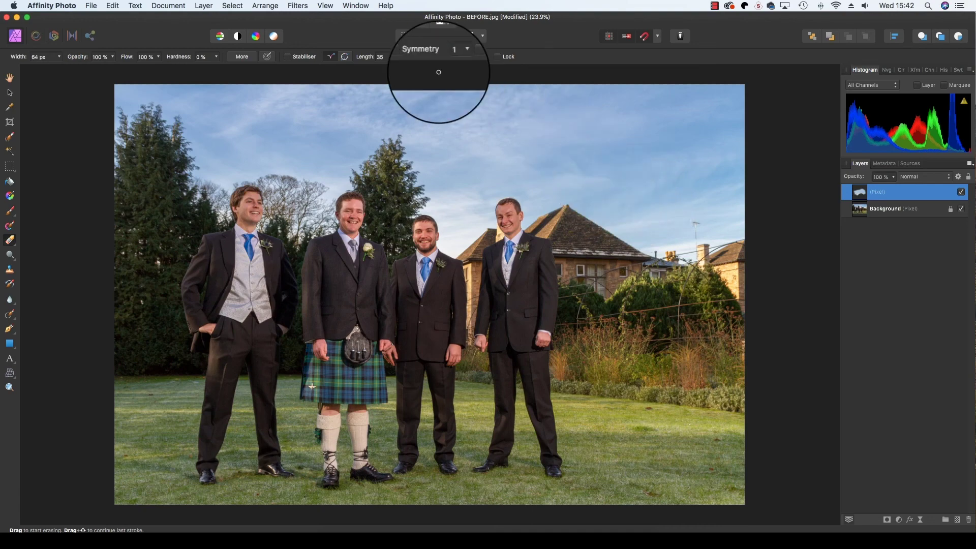
left_click(91, 6)
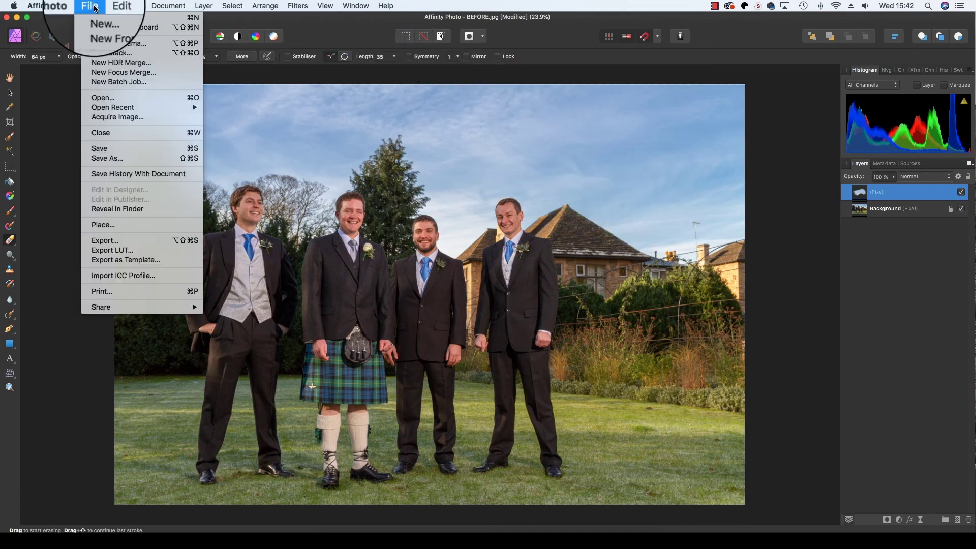
mouse_move(106, 108)
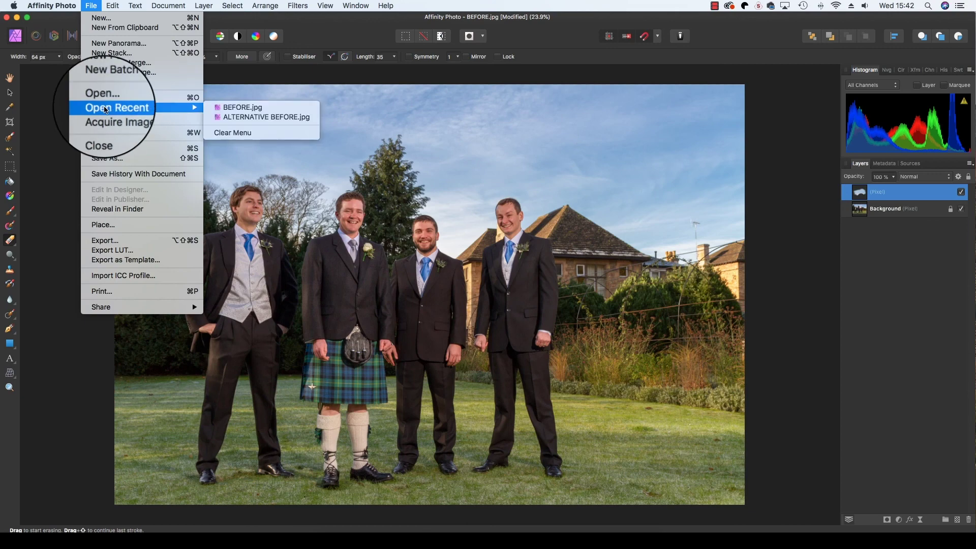
left_click(119, 242)
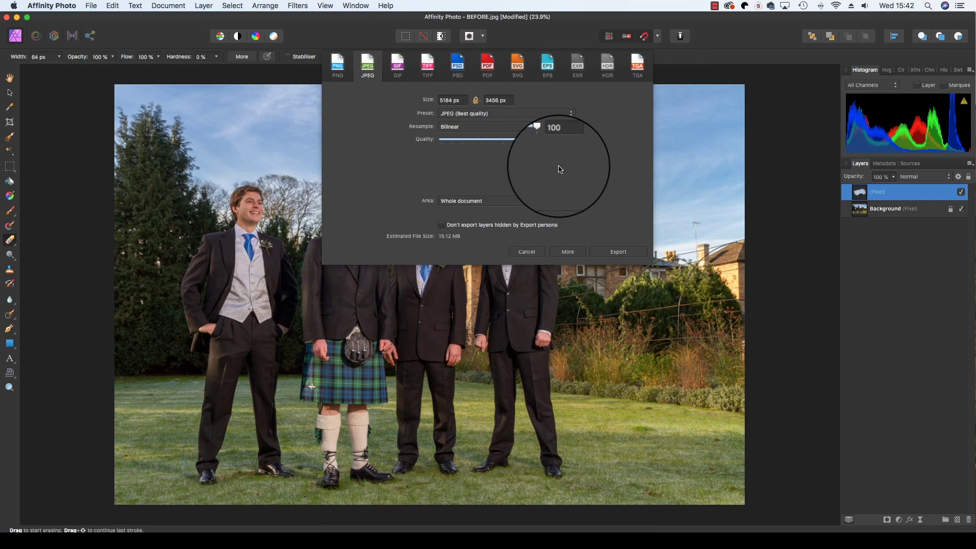
left_click(527, 252)
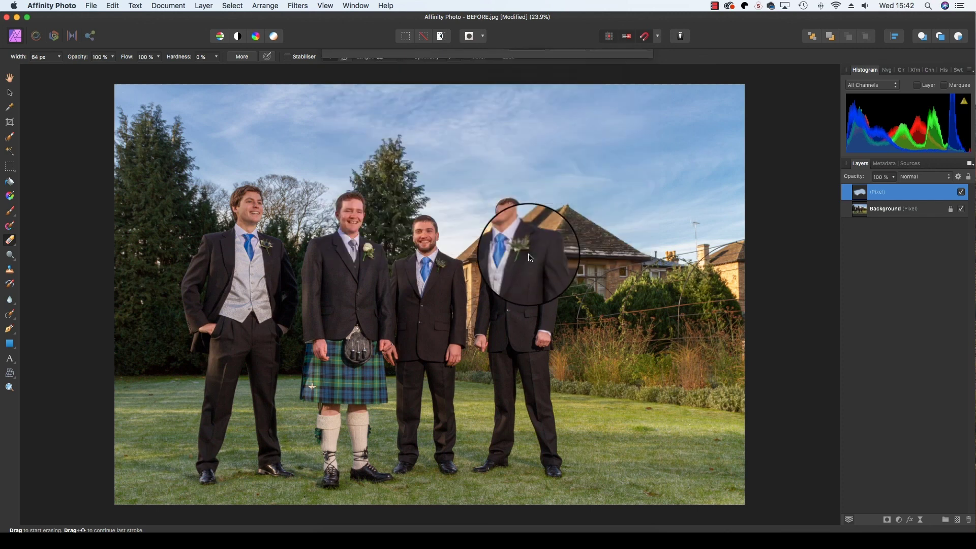